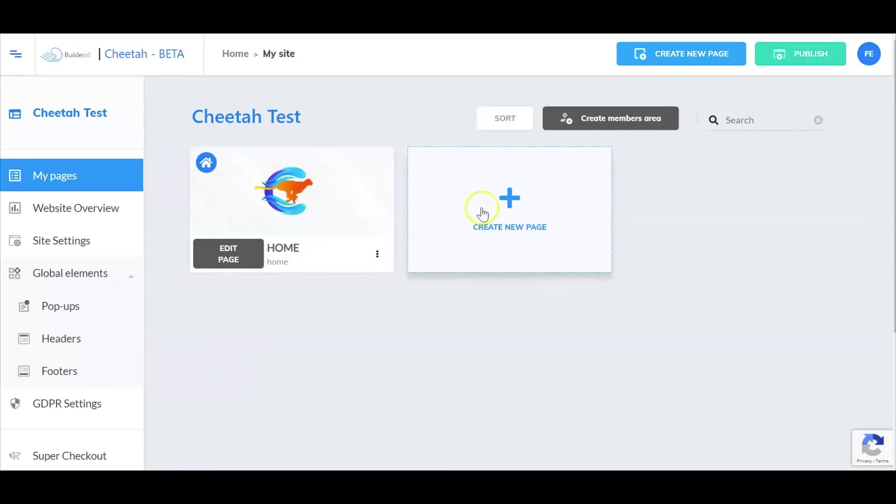
Step: Start a new page and set its template source to My pages
left_click(506, 201)
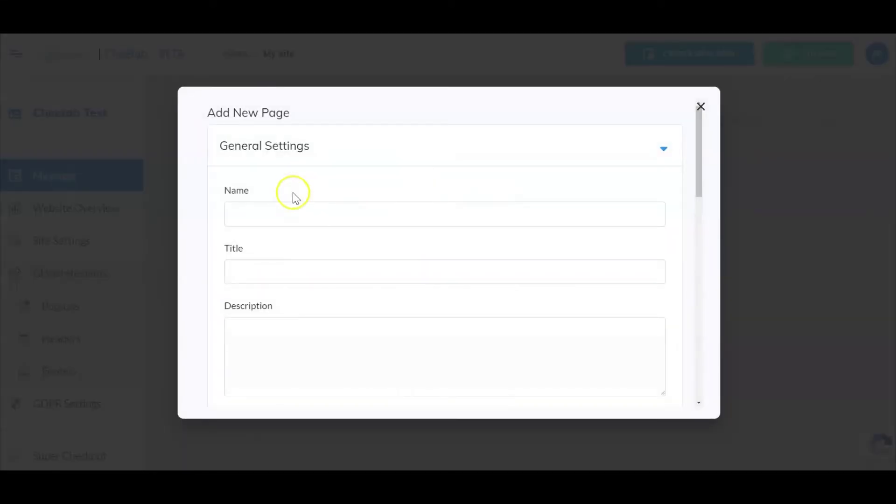
left_click_drag(698, 170, 696, 369)
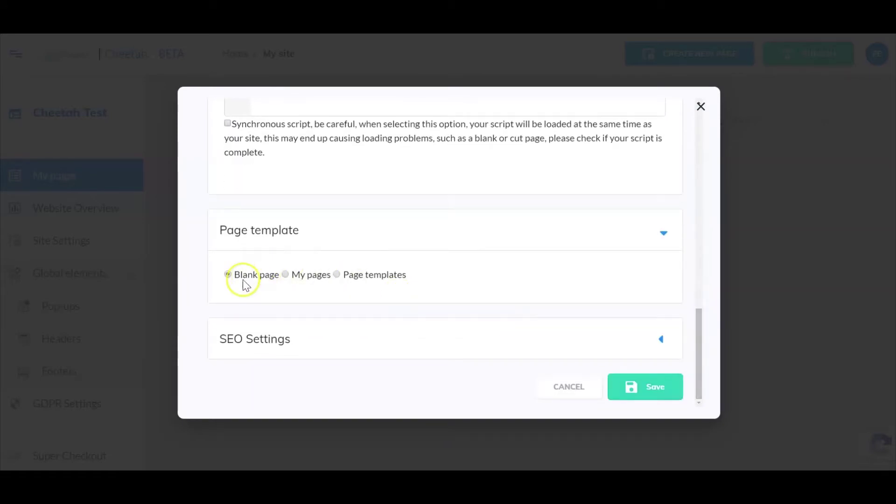
left_click(277, 281)
left_click(285, 275)
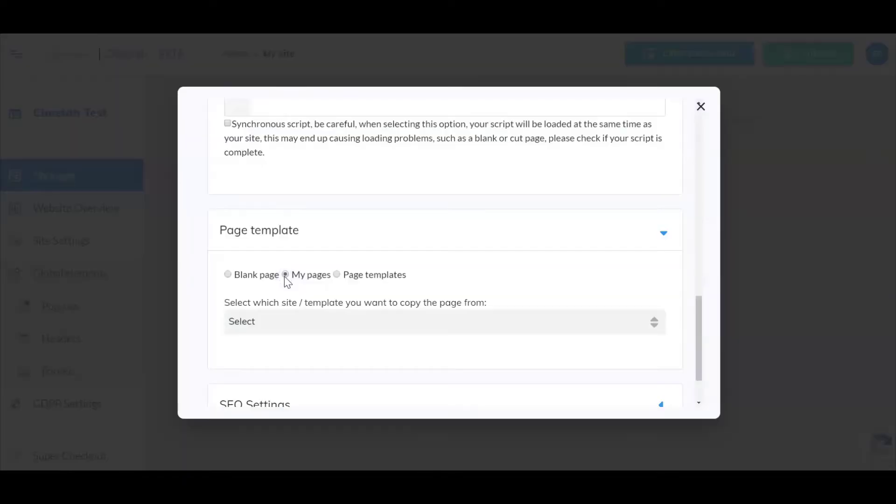
Step: Pick the Coffee Shop site and its Chat - Coffee Convos page as the template
left_click(271, 325)
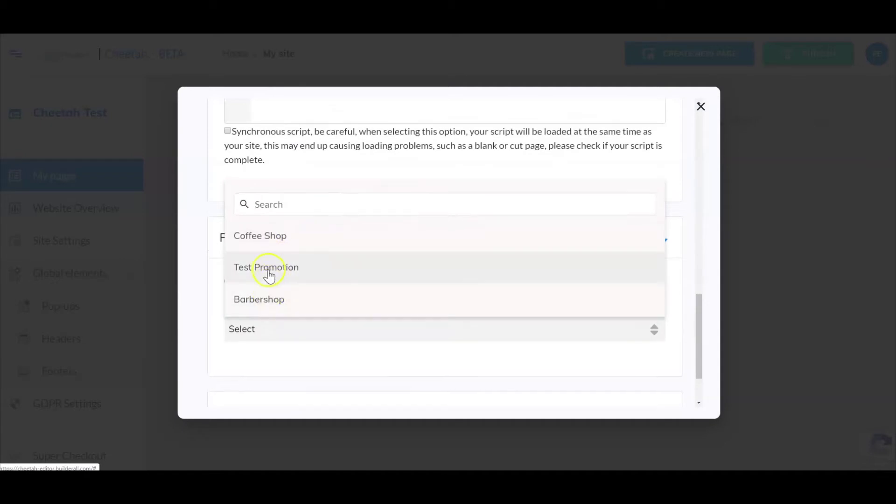
left_click(273, 233)
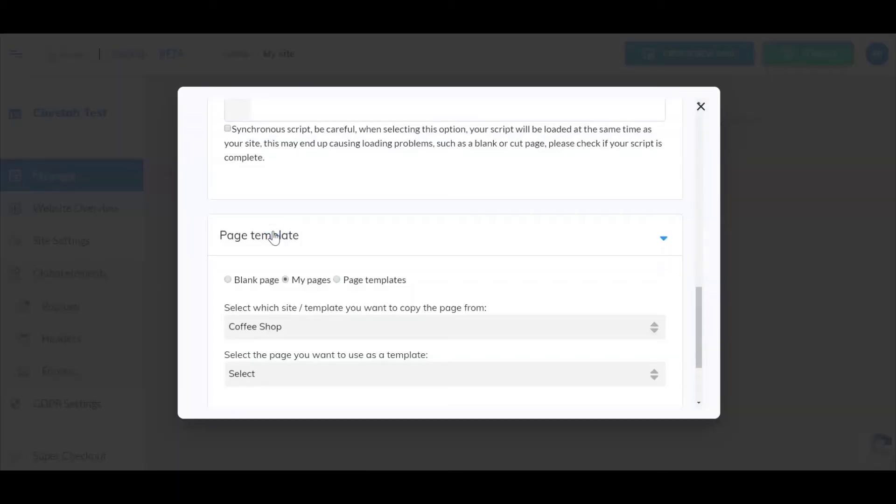
left_click(277, 377)
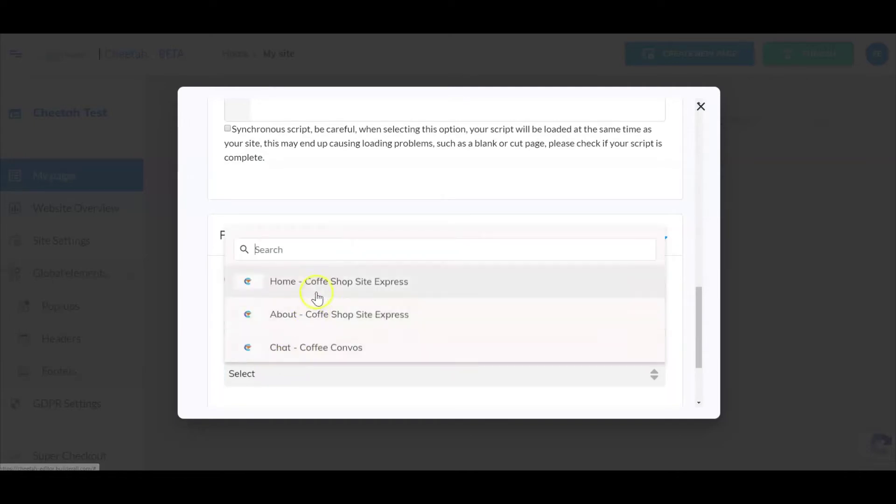
left_click(311, 351)
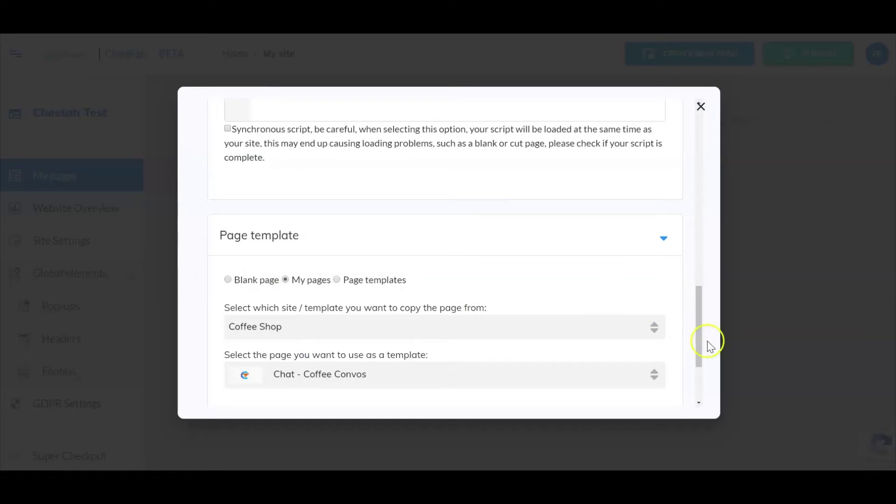
left_click(698, 351)
left_click_drag(699, 351, 694, 164)
Step: Name and title the page 'test chat', add the description 'terschat', and save it
left_click(319, 214)
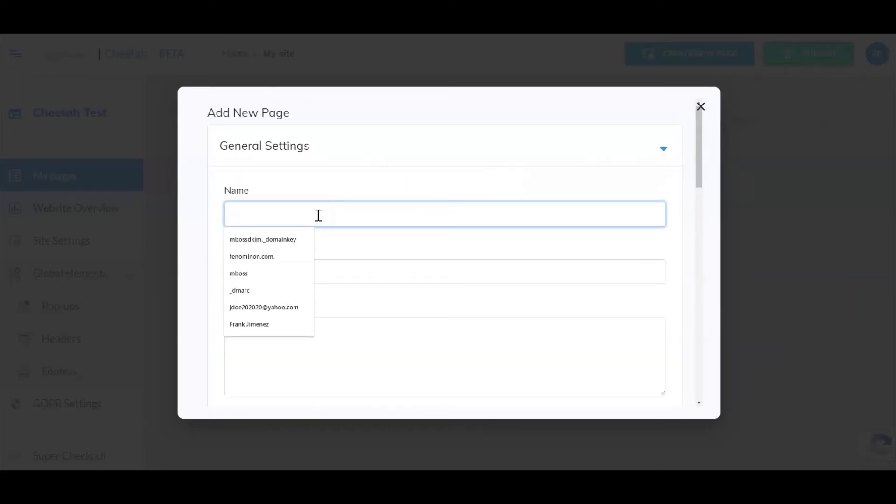
type("test chat")
key("Tab")
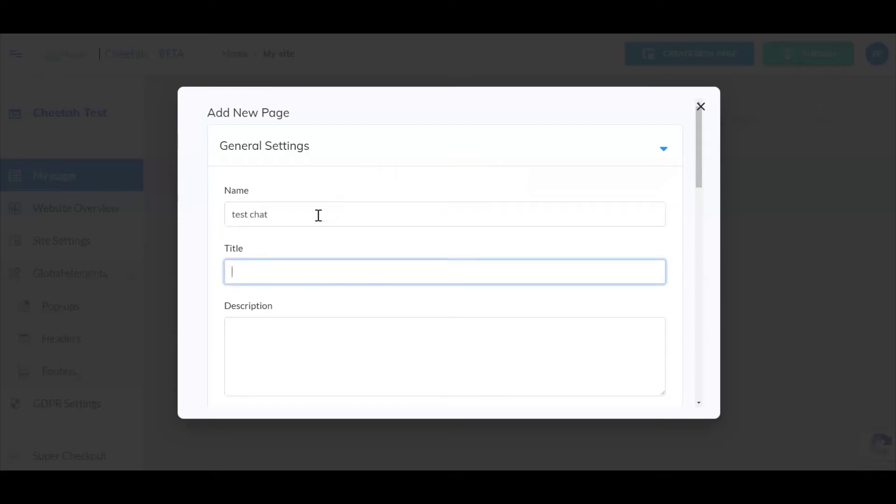
type("test chat")
key("Tab")
type("ters")
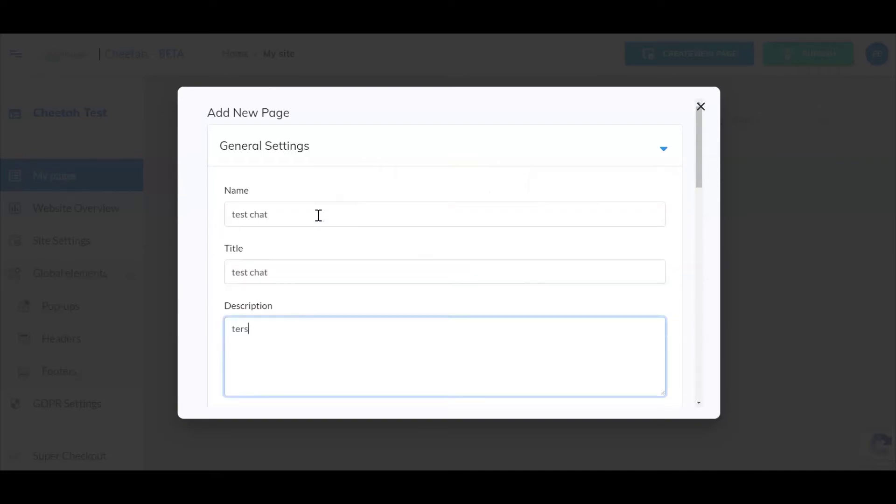
type("chat")
scroll(471, 224, "down", 8)
scroll(471, 228, "down", 5)
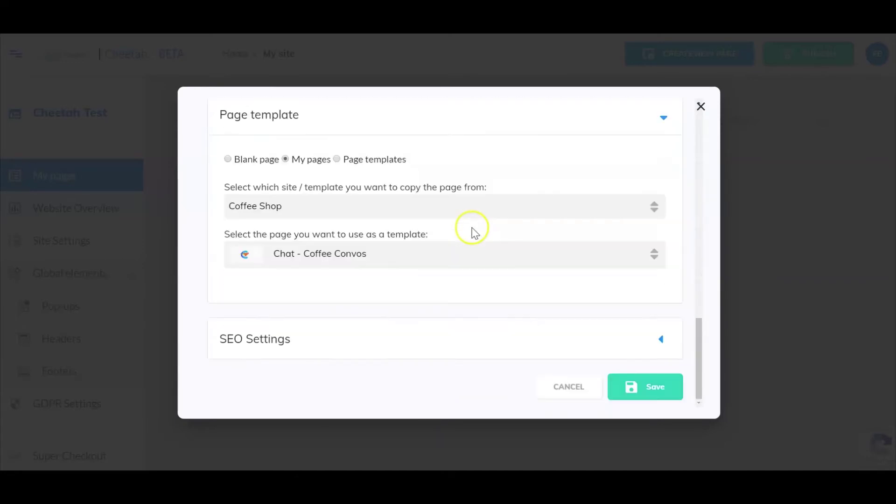
left_click(654, 386)
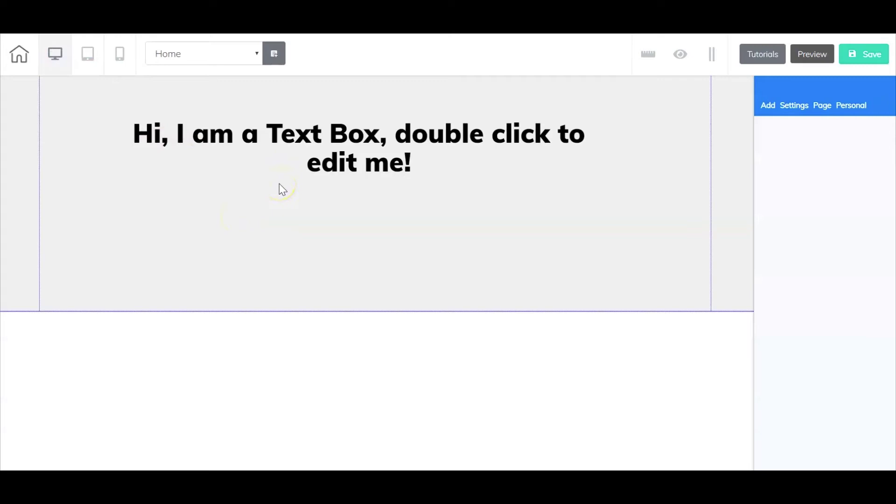
Step: Open the page dropdown to confirm test chat is listed beside Home
left_click(253, 54)
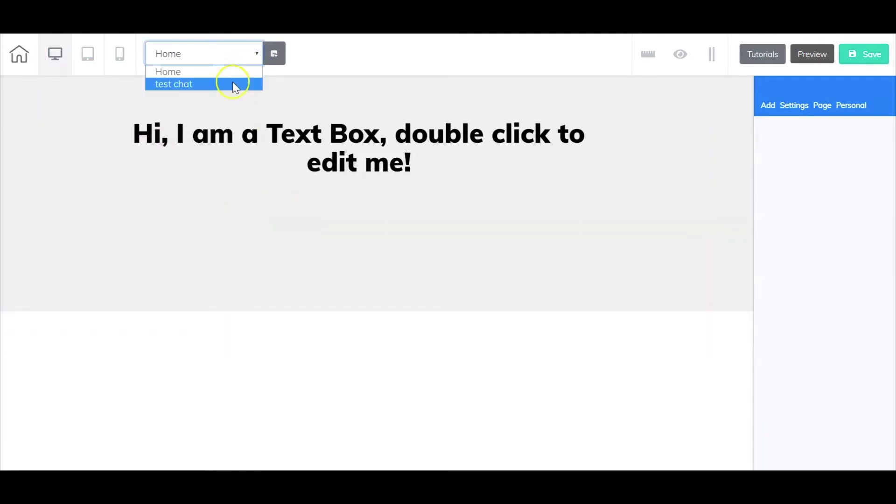
Step: Add another new page with name and title 'test 3' and a short description
left_click(274, 55)
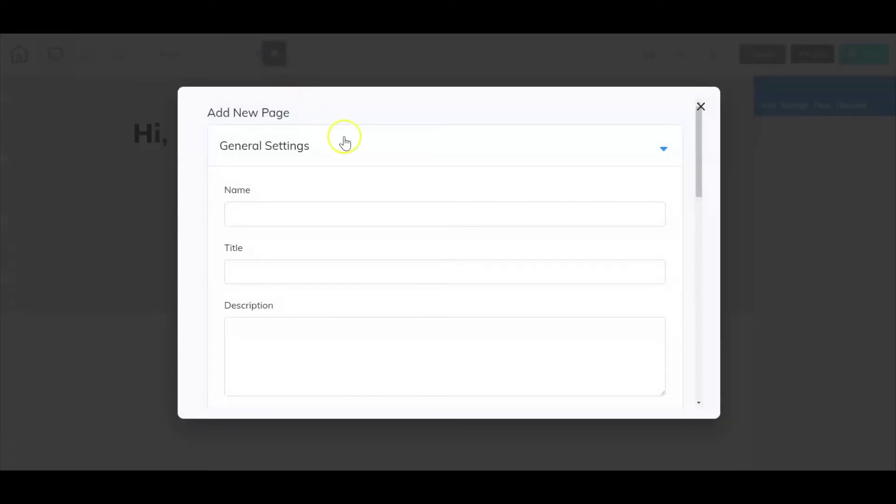
left_click(291, 218)
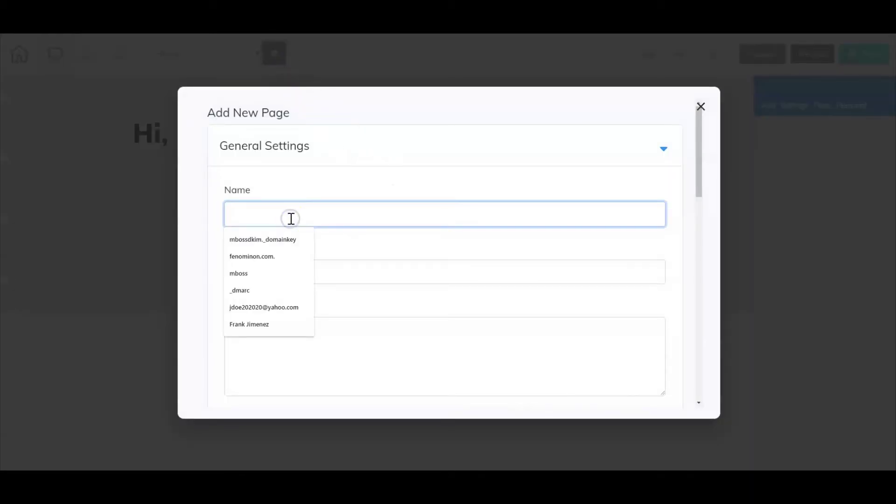
type("test 3")
key("Tab")
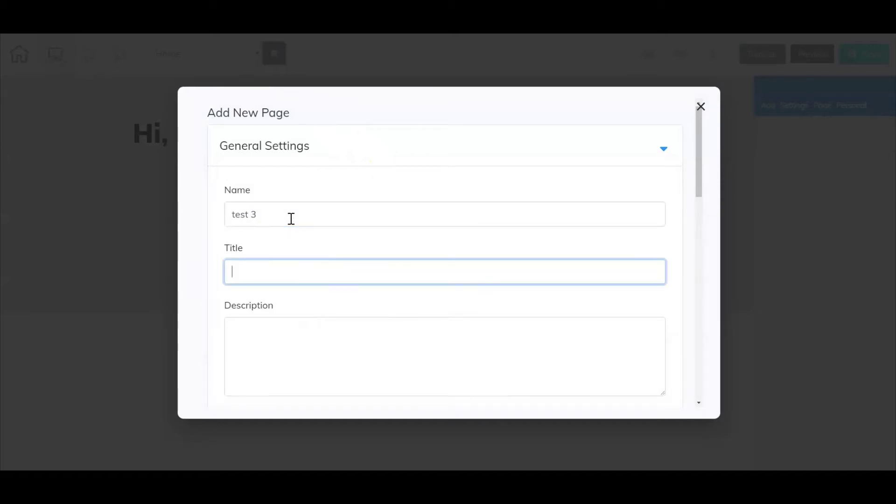
type("test 3")
key("Tab")
type("t")
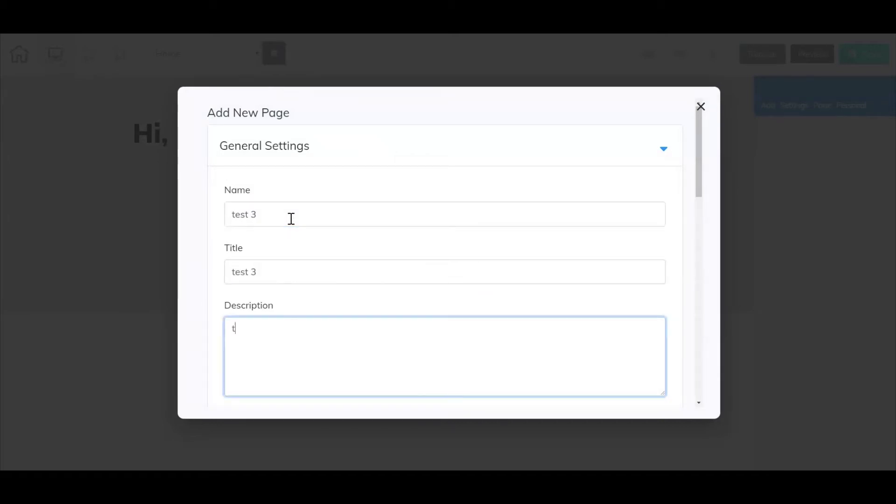
key("BackSpace")
scroll(290, 218, "down", 10)
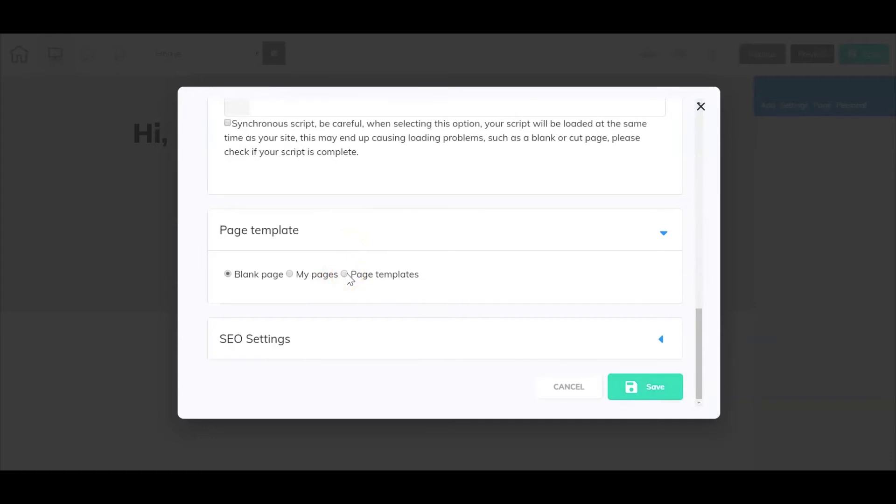
Step: Base the page on a template, searching 129141 to select cheetah-template-129141
left_click(345, 274)
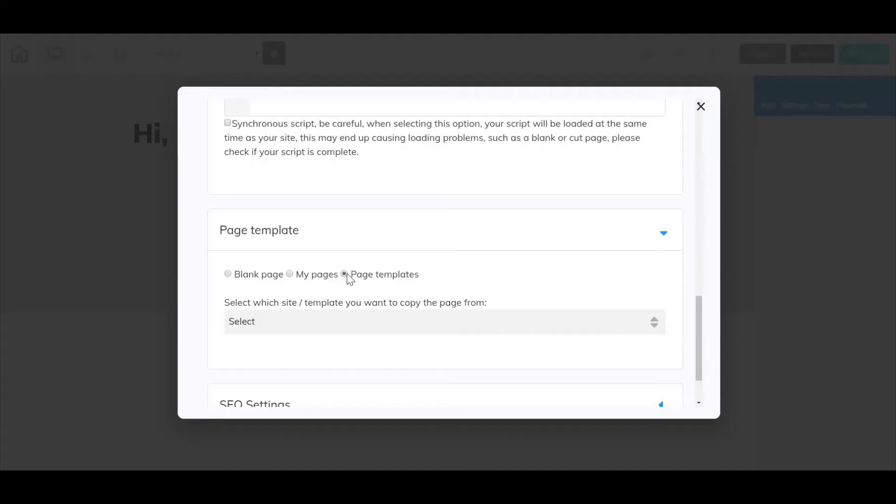
left_click(336, 325)
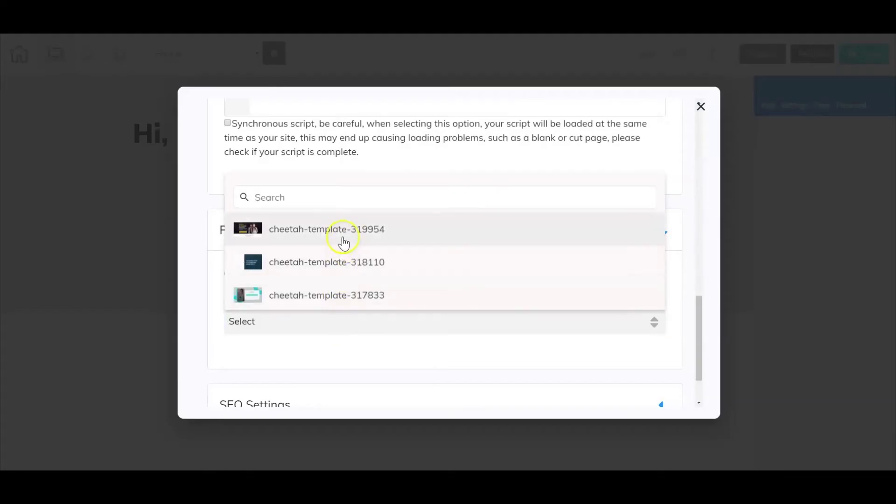
scroll(343, 243, "down", 6)
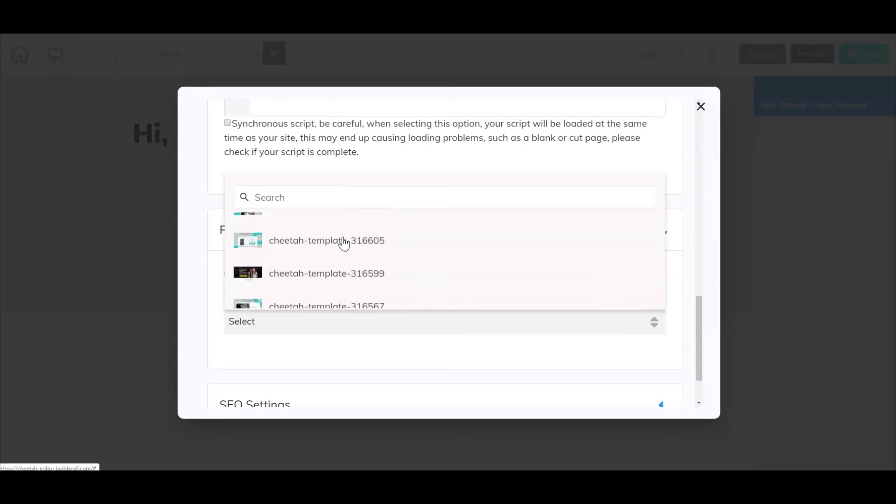
scroll(344, 243, "down", 4)
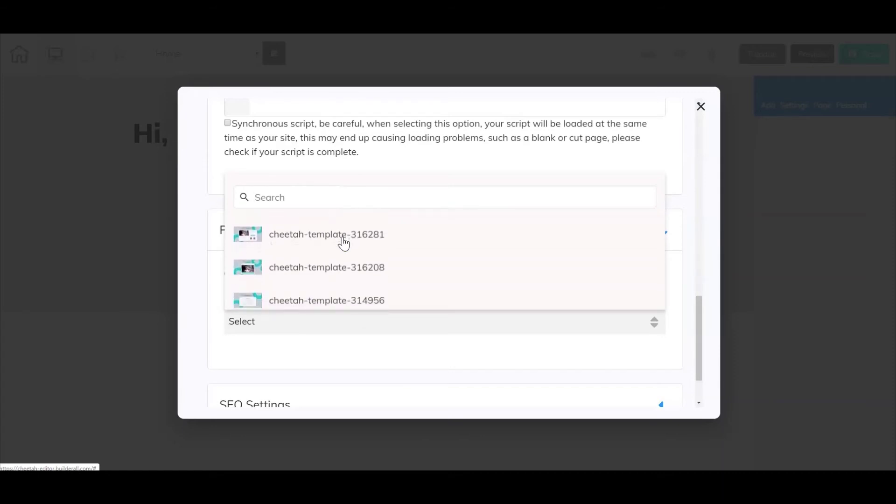
scroll(332, 201, "up", 3)
left_click(332, 201)
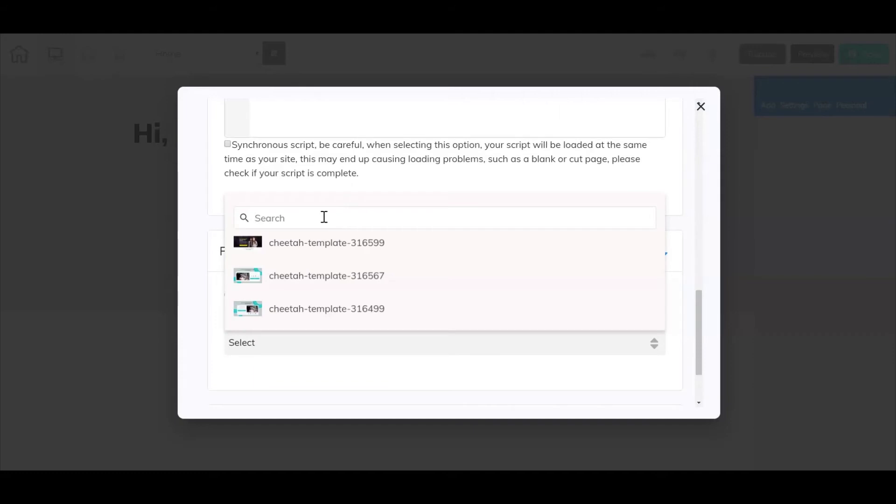
type("129141")
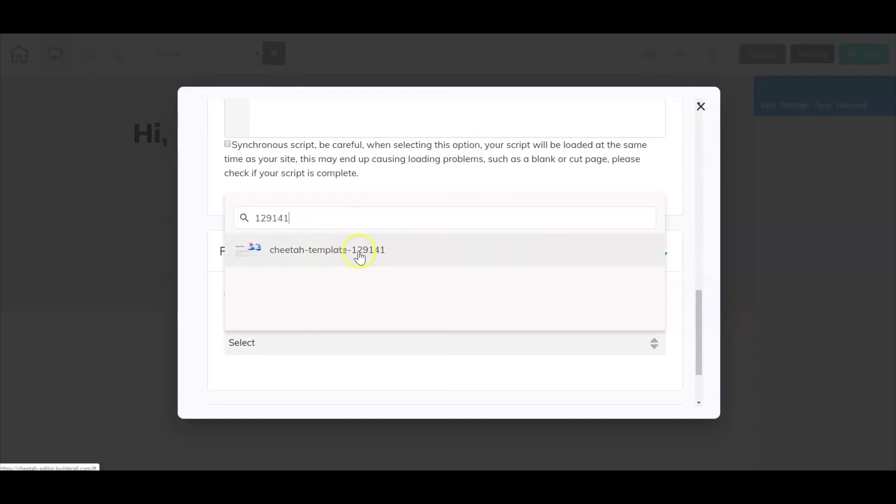
left_click(330, 254)
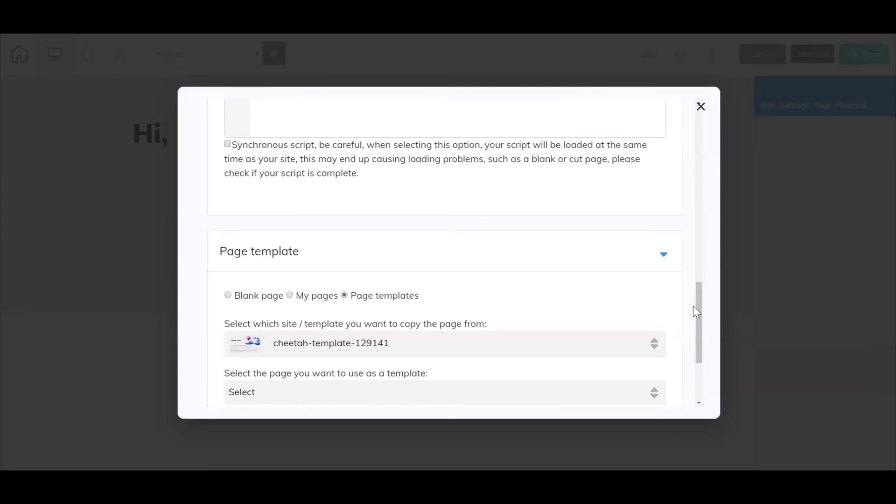
Step: Choose the Refund Policy page from that template
left_click_drag(701, 312, 699, 336)
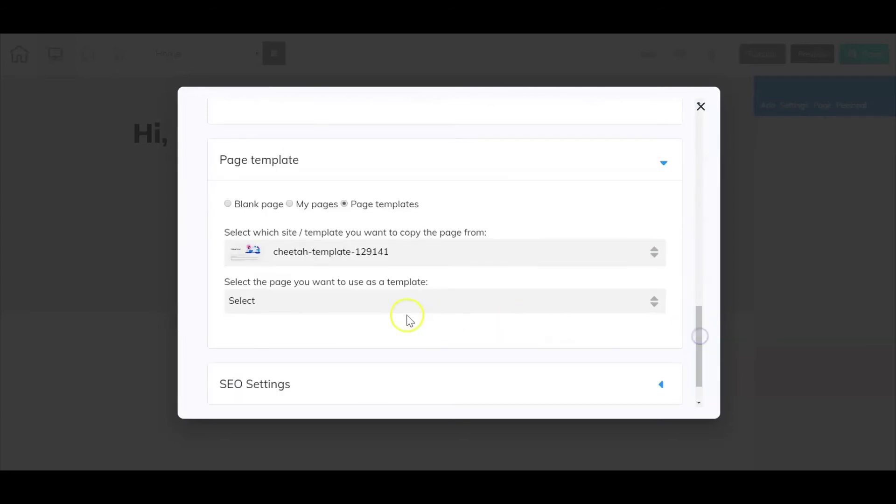
left_click(322, 300)
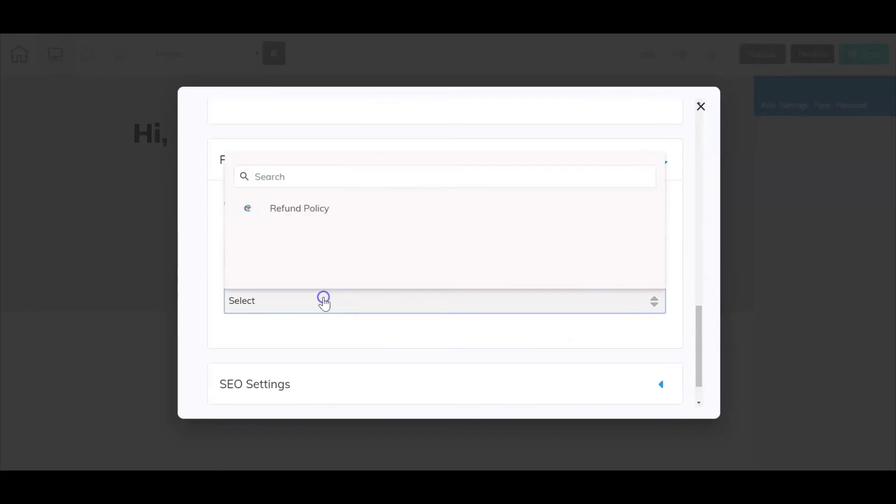
left_click(314, 216)
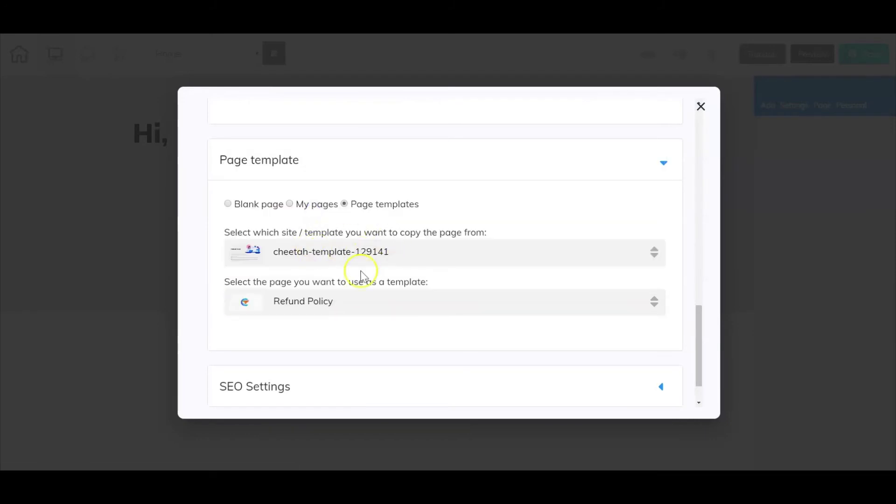
left_click_drag(695, 336, 695, 379)
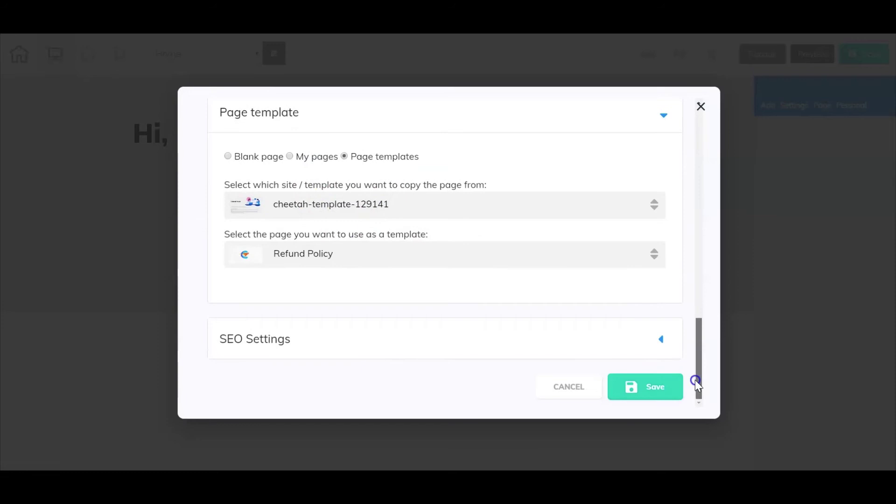
Step: Save the test 3 page settings and close the page dialog
left_click(645, 395)
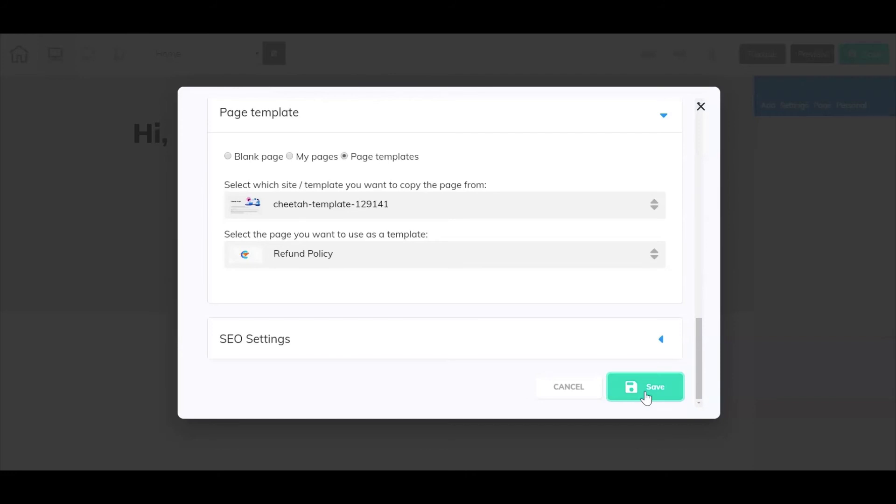
left_click(701, 107)
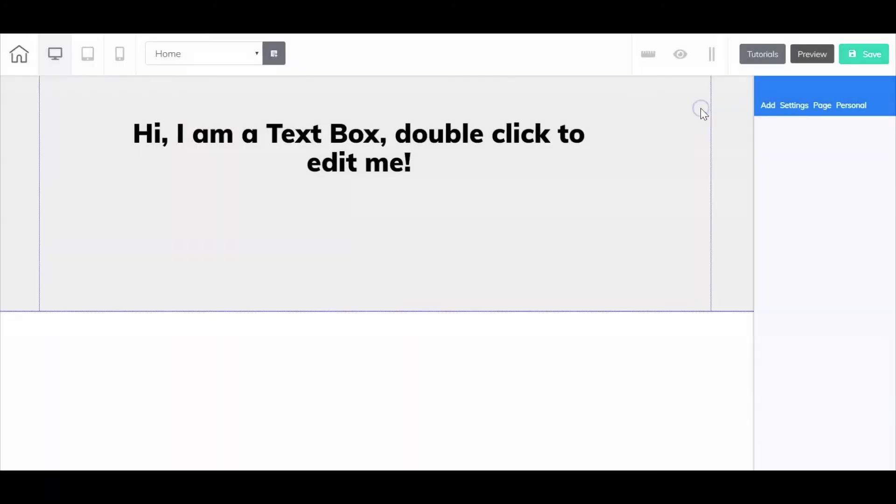
left_click(257, 56)
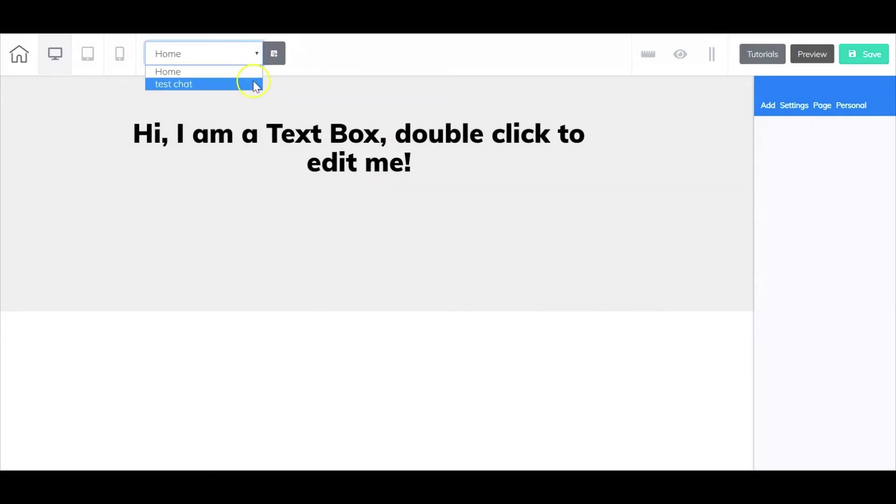
left_click(320, 366)
Step: Publish the Cheetah Test site and dismiss the It's Done confirmation
left_click(864, 52)
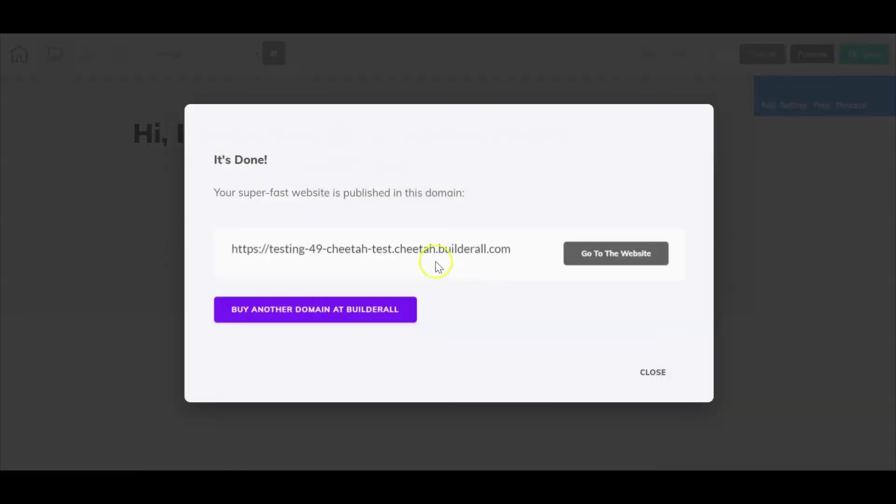
left_click(652, 372)
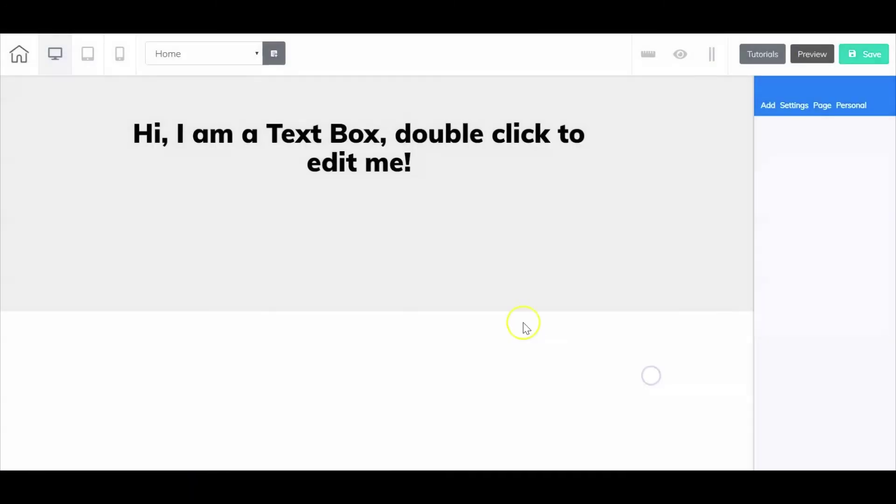
left_click(257, 57)
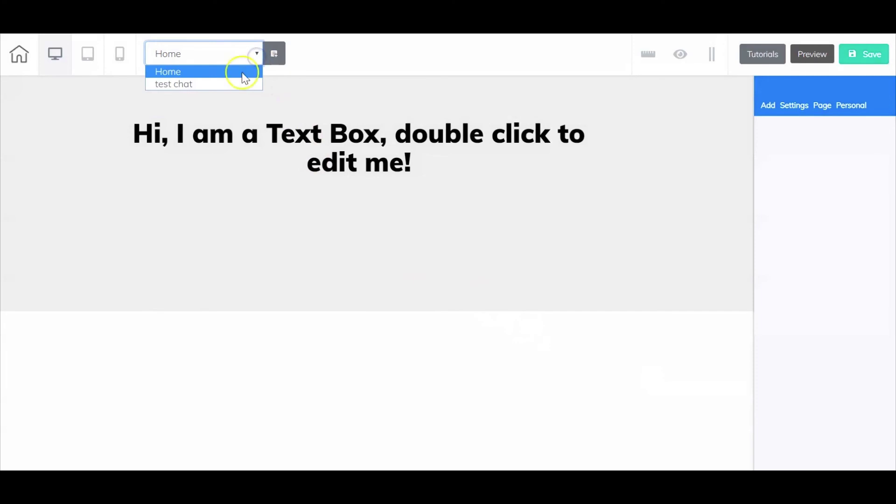
Step: Save and exit the editor, then reopen it and check that test 3 is listed
left_click(19, 56)
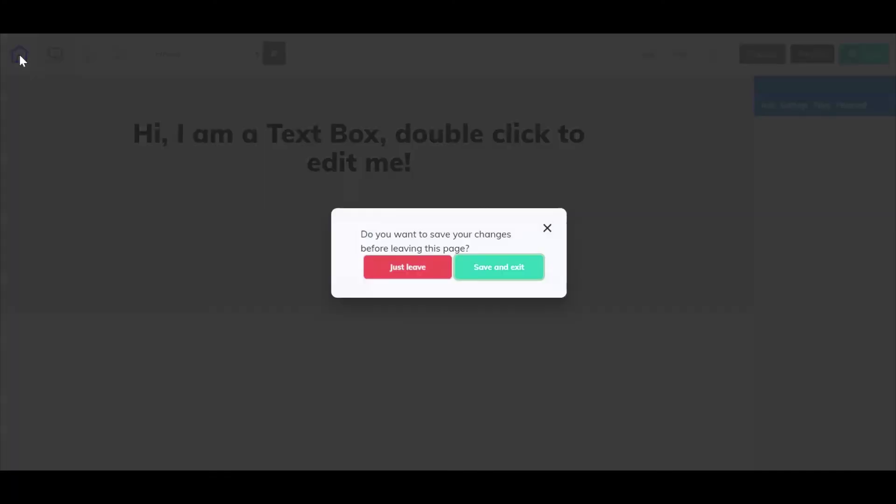
left_click(499, 262)
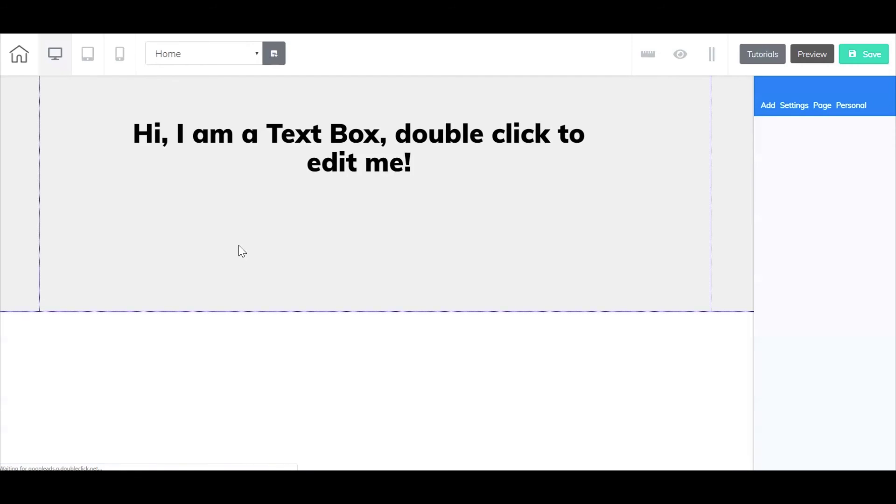
left_click(256, 54)
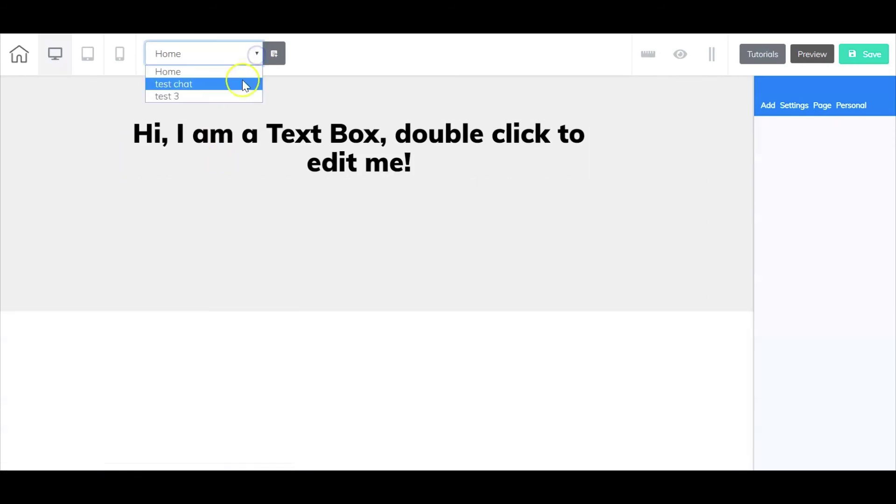